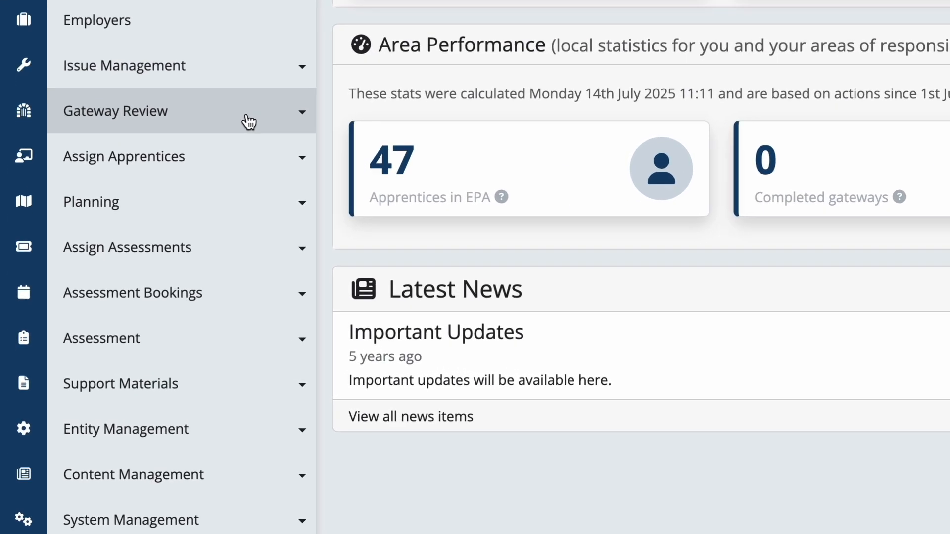
Step: Find the apprentice in the Enrolled gateway list by first name and confirm their expected gateway date
left_click(124, 250)
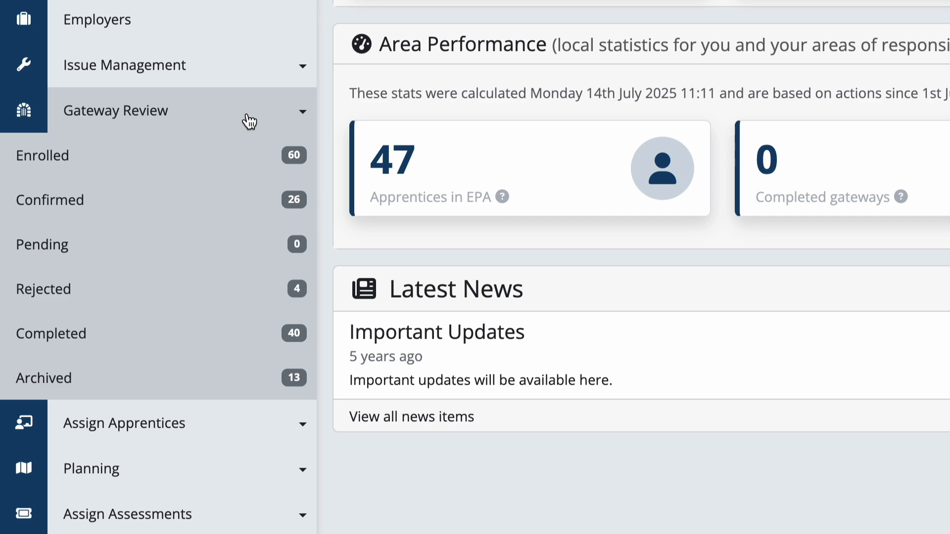
left_click(226, 166)
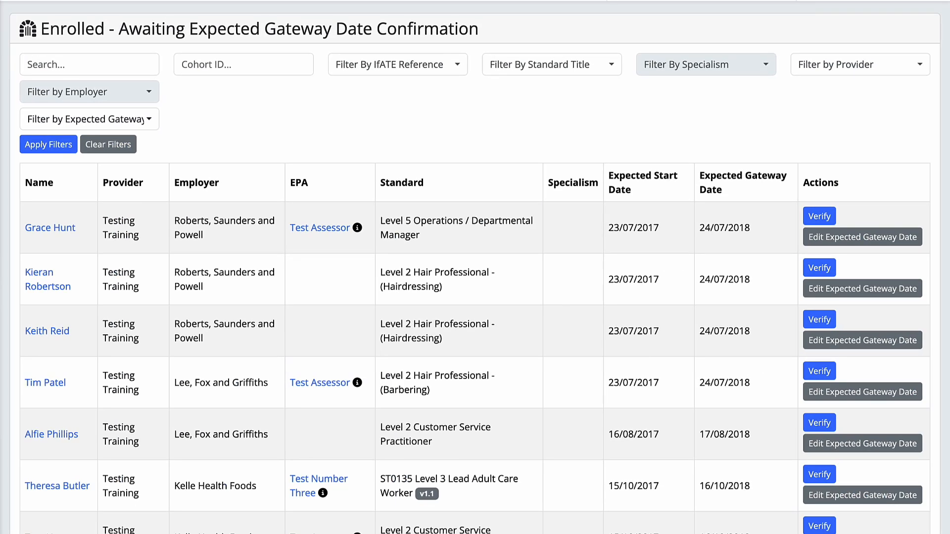
left_click(54, 64)
type("Va")
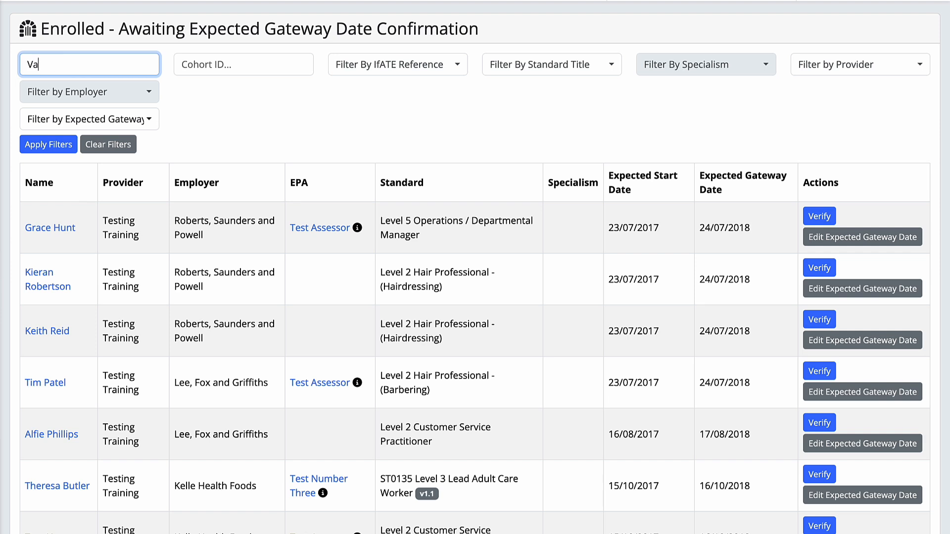
type("nessa")
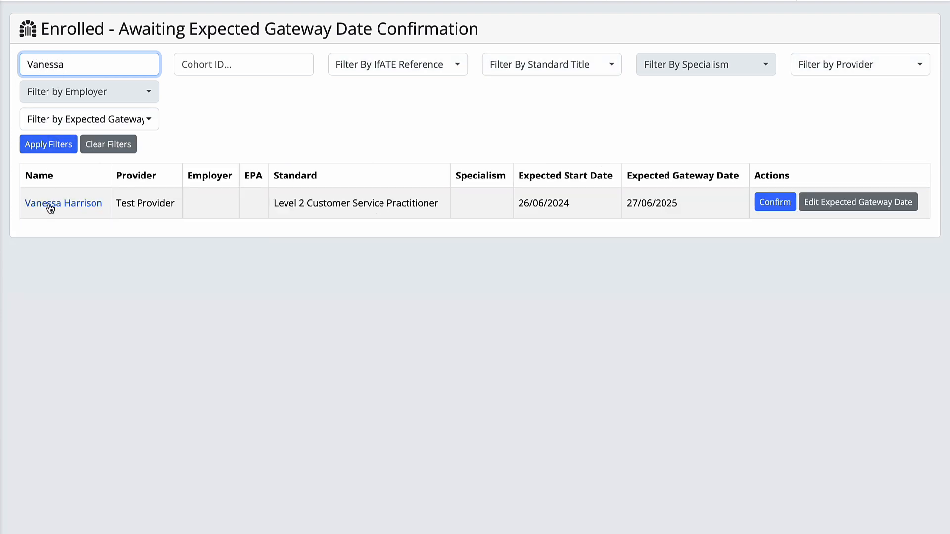
left_click(763, 205)
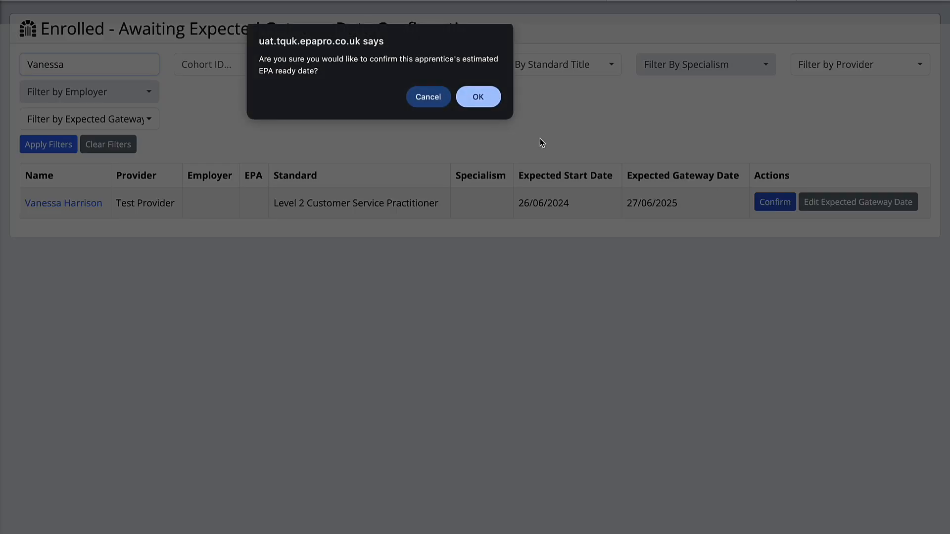
left_click(479, 97)
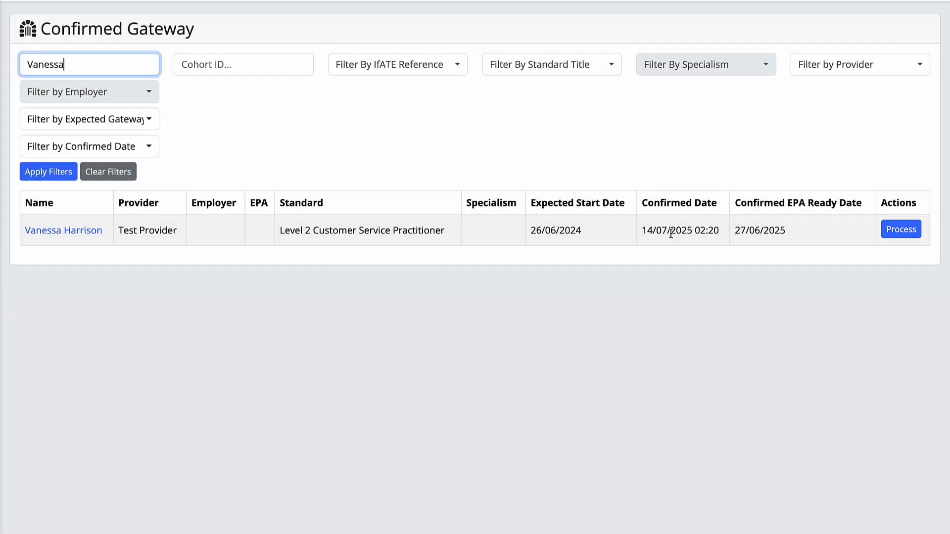
Step: Open the apprentice's gateway processing, upload Example Element.pdf as an apprentice file and use it for Functional Skills English Level 1
left_click(904, 215)
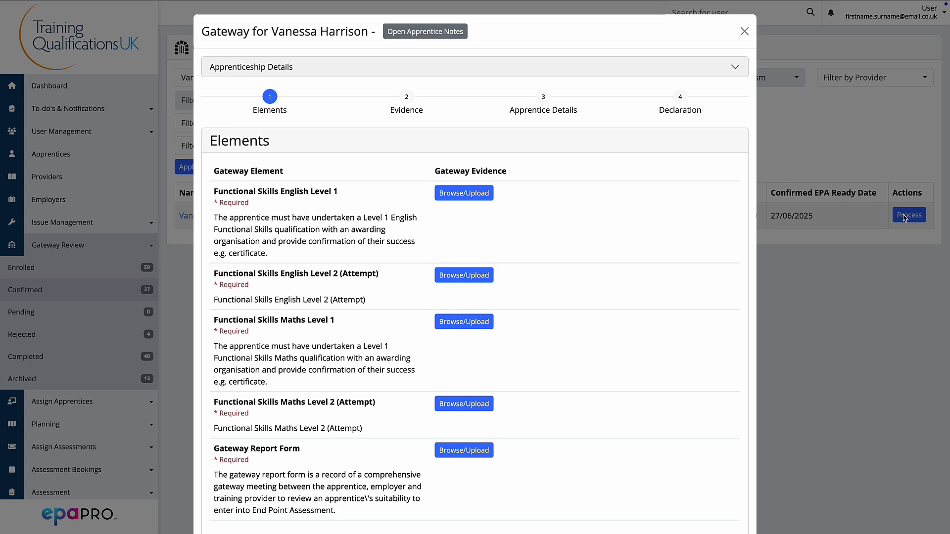
left_click(478, 198)
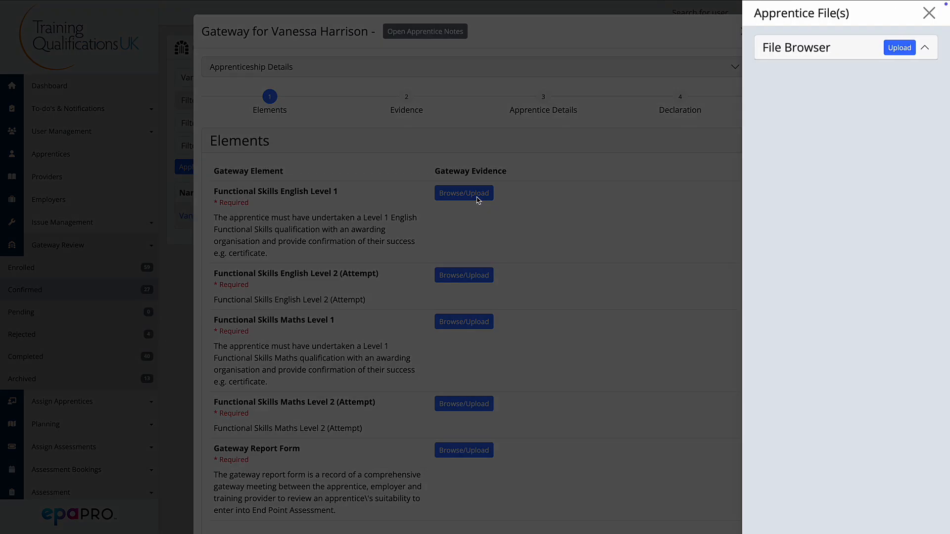
left_click(900, 48)
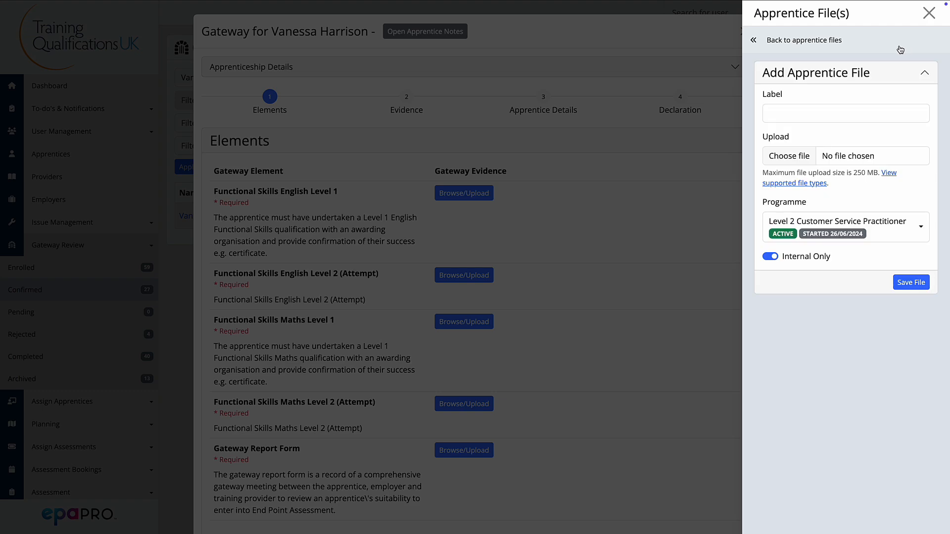
left_click(783, 157)
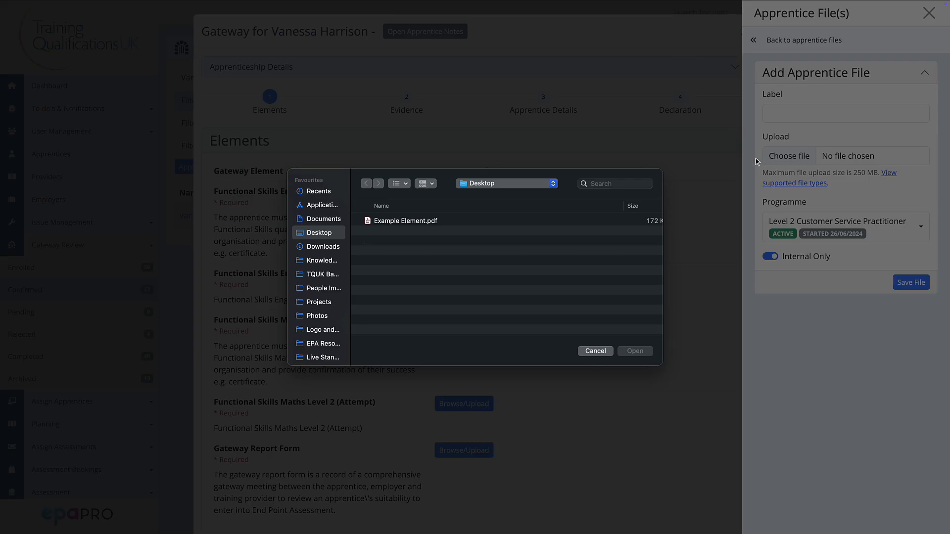
left_click(458, 220)
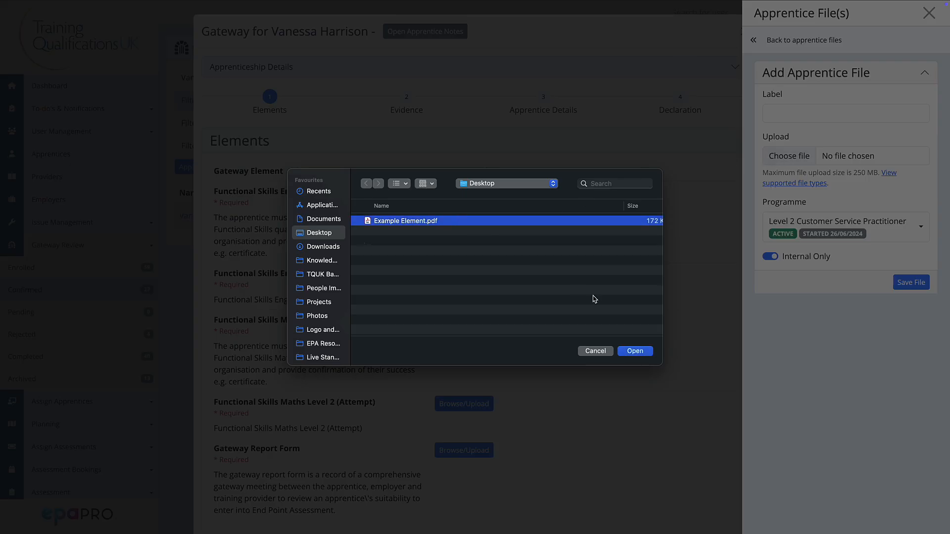
left_click(631, 352)
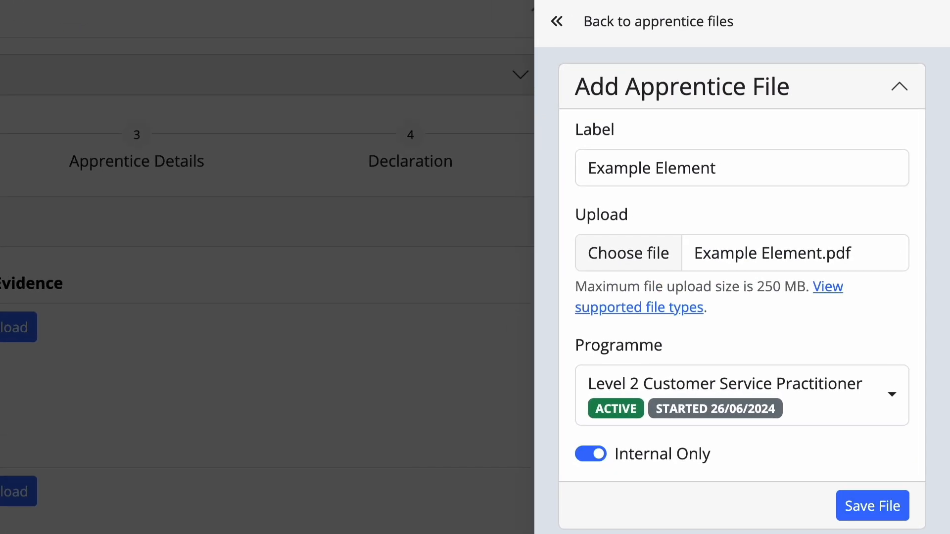
left_click(866, 511)
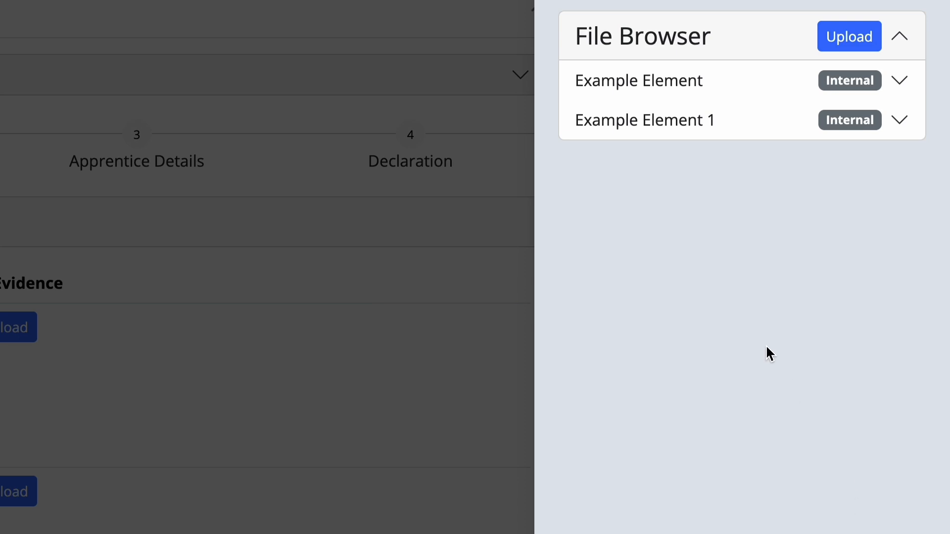
left_click(669, 93)
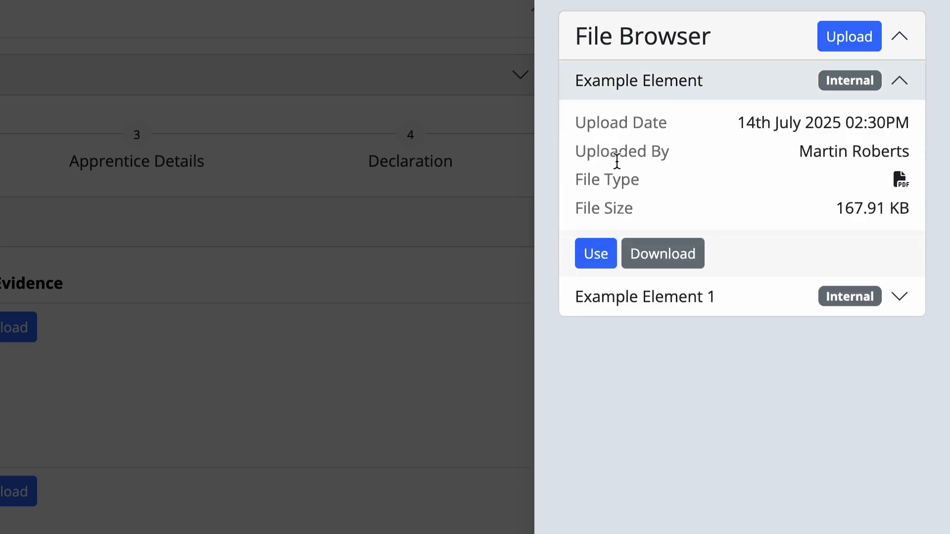
left_click(587, 255)
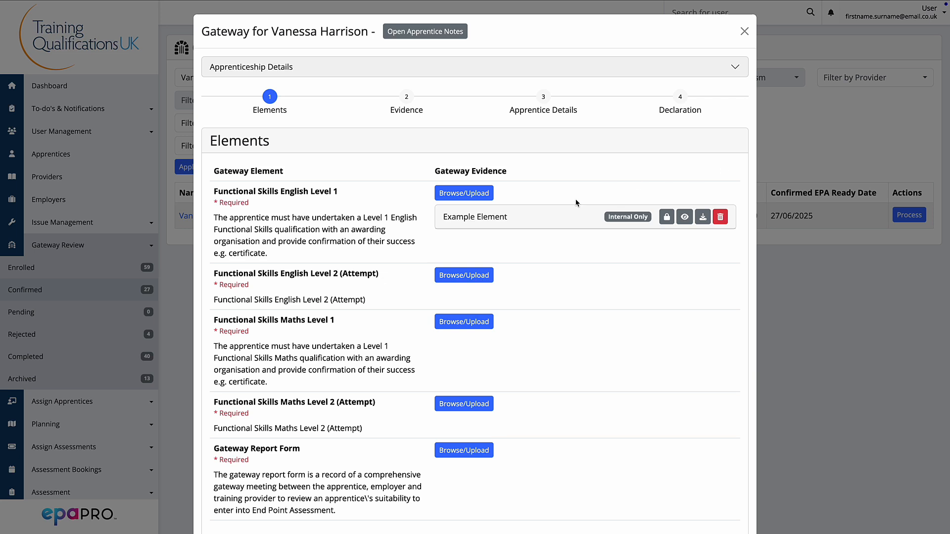
Step: Attach the Example Element file as evidence for Functional Skills English Level 2 (Attempt) and Functional Skills Maths Level 1
left_click(464, 275)
left_click(889, 67)
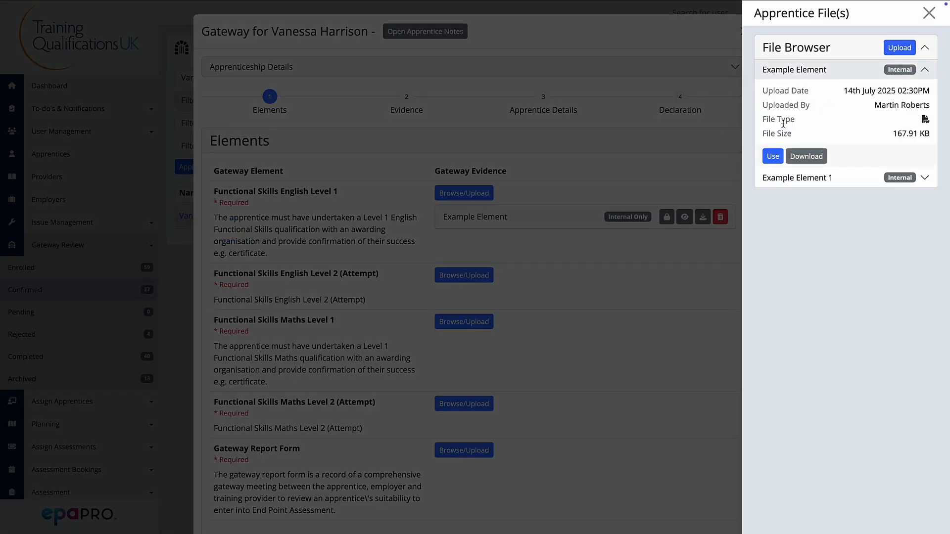
left_click(768, 155)
left_click(477, 331)
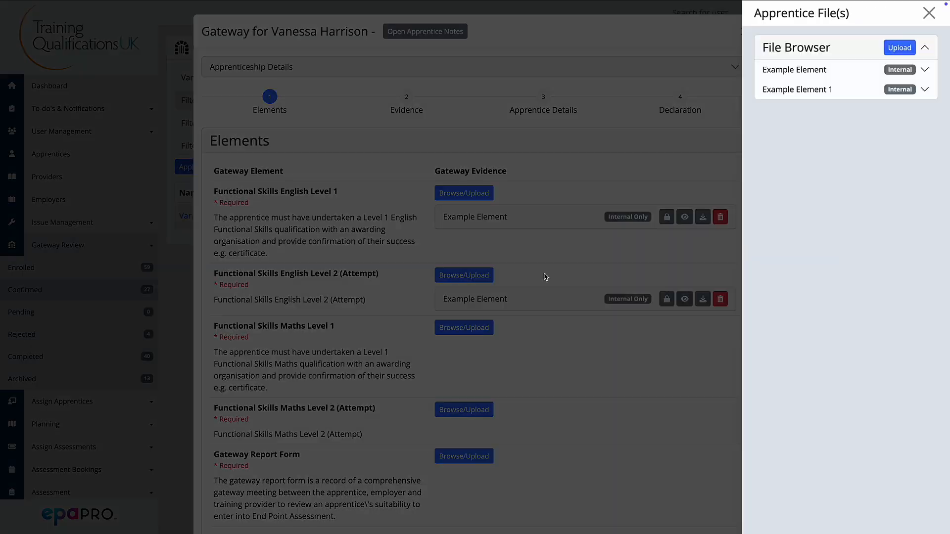
left_click(759, 76)
left_click(768, 156)
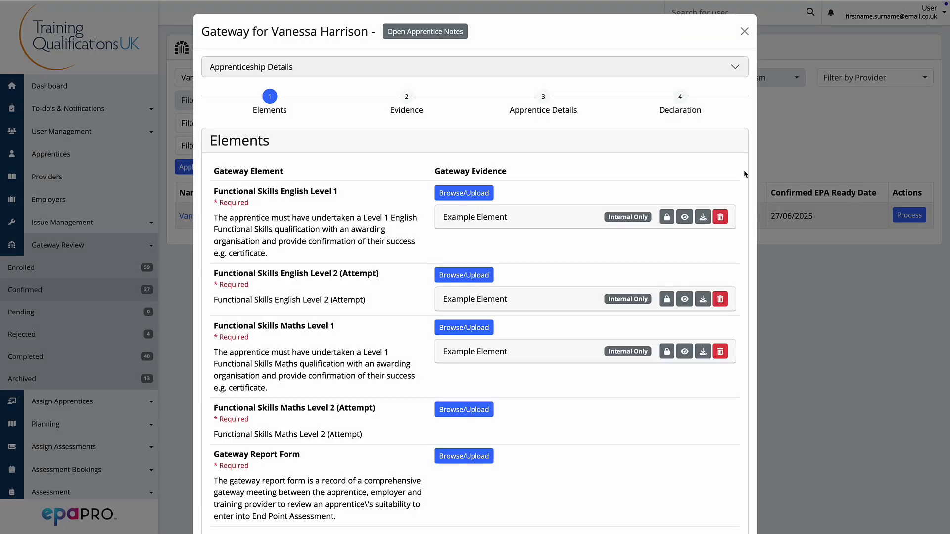
Step: Attach the Example Element file as evidence for Functional Skills Maths Level 2 (Attempt) and the Gateway Report Form
left_click(470, 415)
left_click(762, 71)
left_click(772, 156)
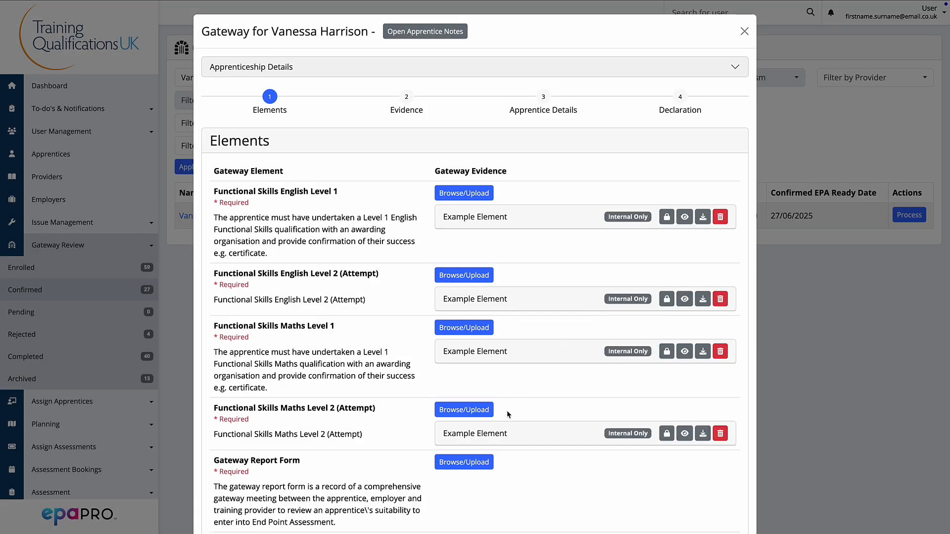
left_click(463, 462)
left_click(812, 74)
left_click(772, 156)
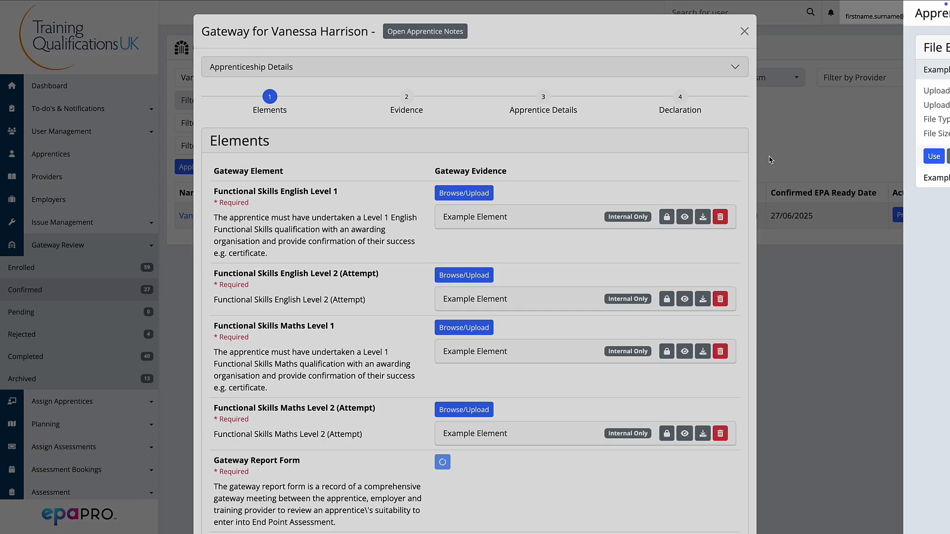
Step: Advance through the Elements and Evidence stages to Apprentice Details
scroll(554, 389, "down", 1)
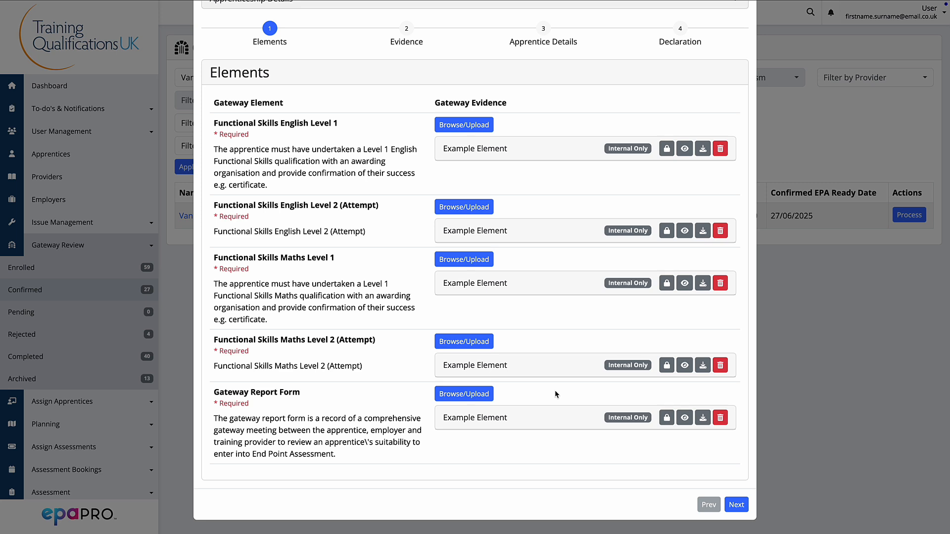
left_click(731, 502)
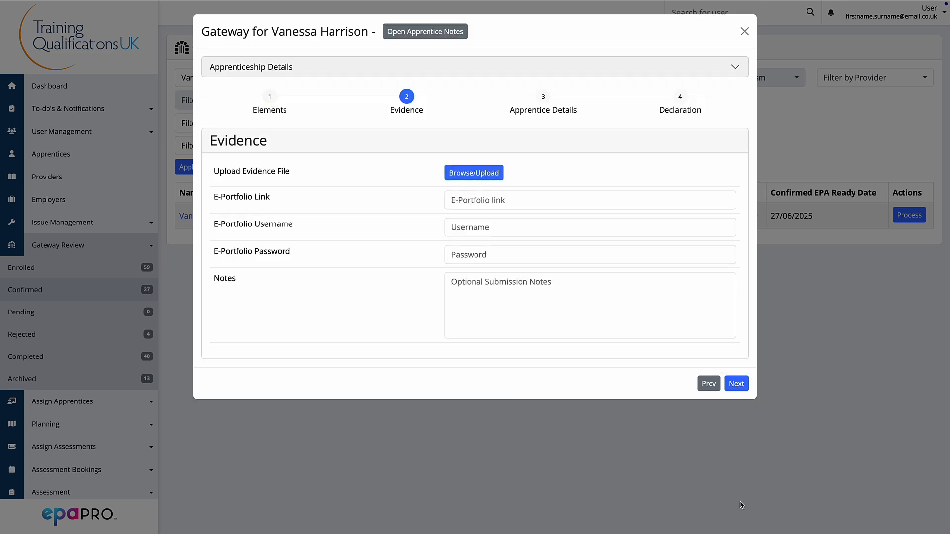
left_click(738, 384)
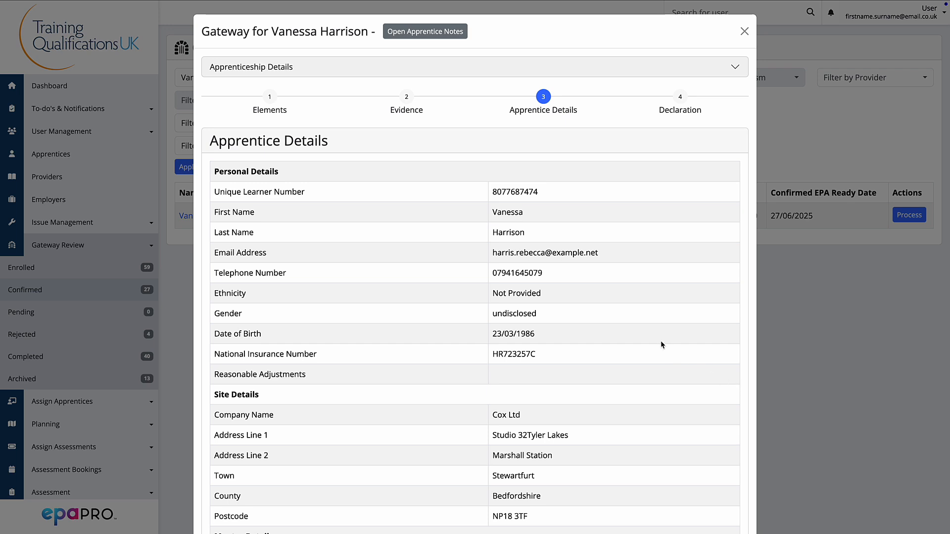
Step: Review the apprentice details, switch on Confirm Apprentice Details, and continue to the Declaration stage
scroll(661, 341, "down", 3)
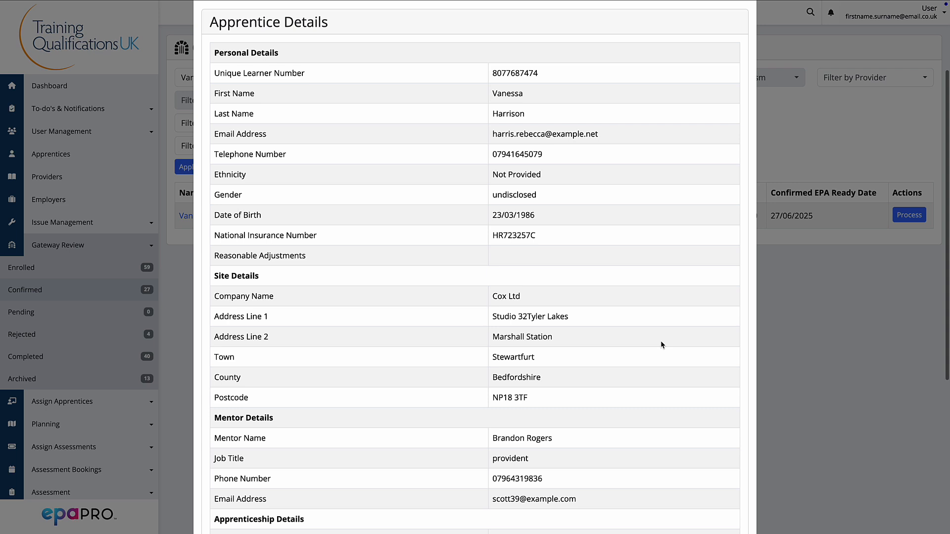
scroll(661, 345, "down", 2)
scroll(660, 340, "down", 2)
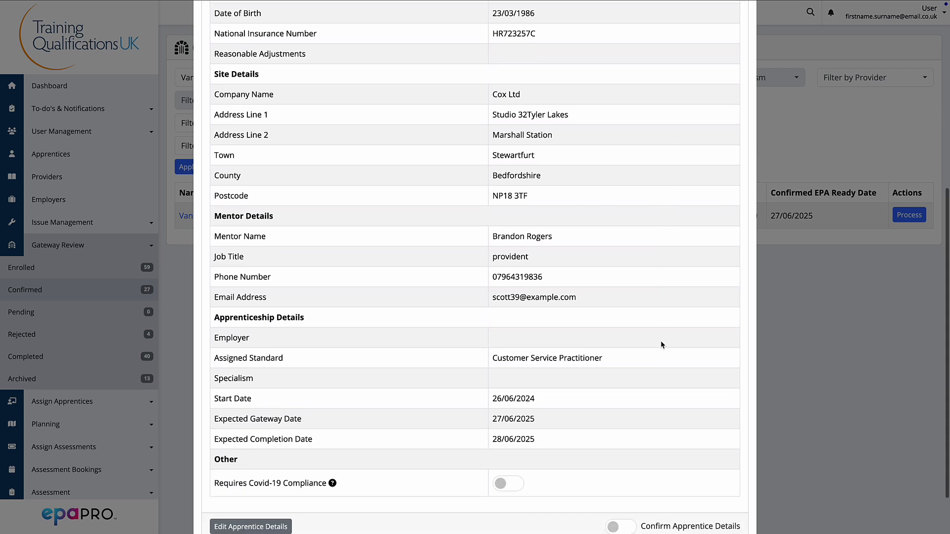
scroll(660, 340, "down", 2)
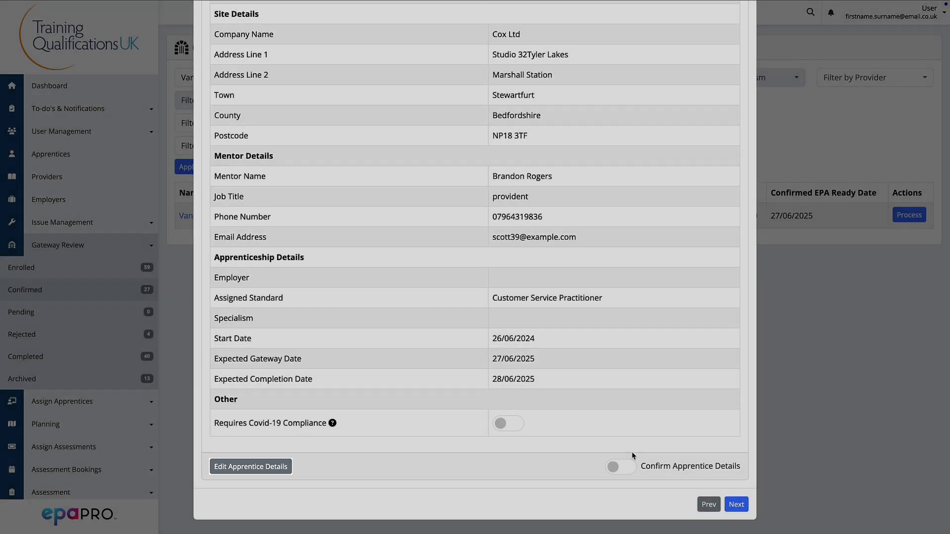
left_click(625, 467)
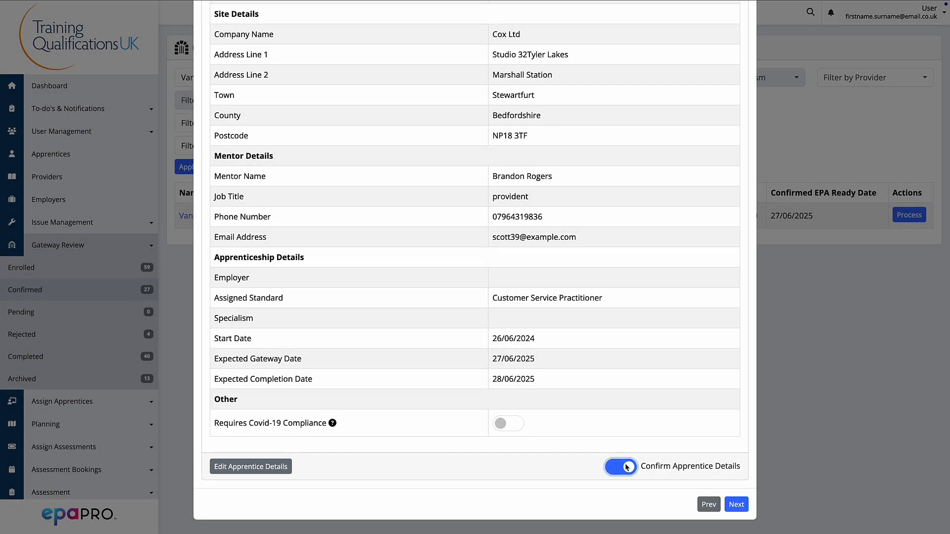
left_click(731, 505)
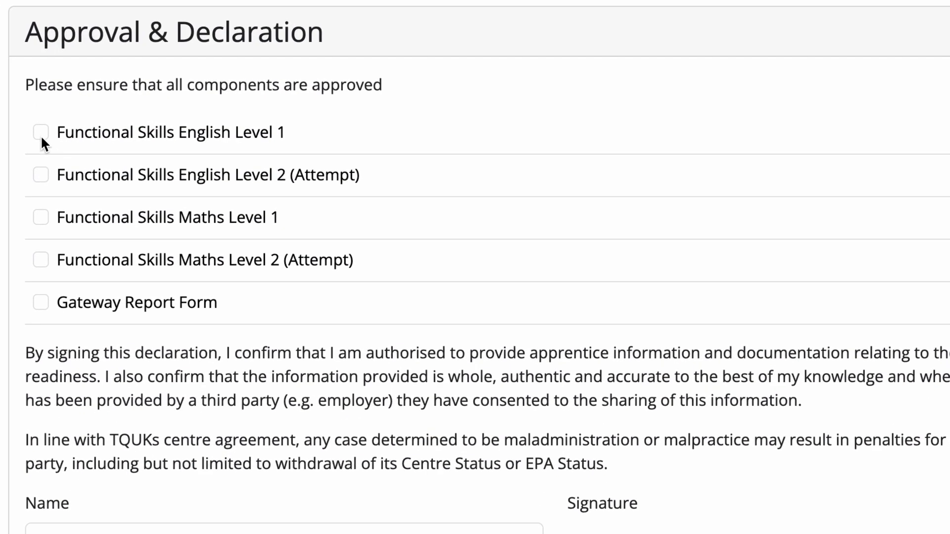
Step: Tick all five gateway components as approved in the declaration
left_click(217, 133)
left_click(218, 154)
left_click(217, 175)
left_click(41, 303)
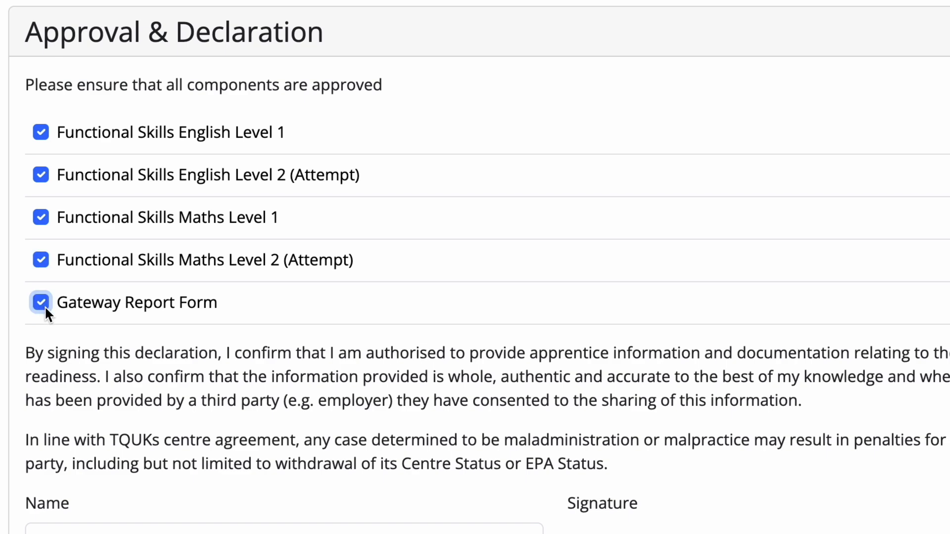
Step: Enter Test Name as the declarant's name and draw a signature
scroll(183, 220, "down", 6)
left_click(183, 220)
type("Test Name")
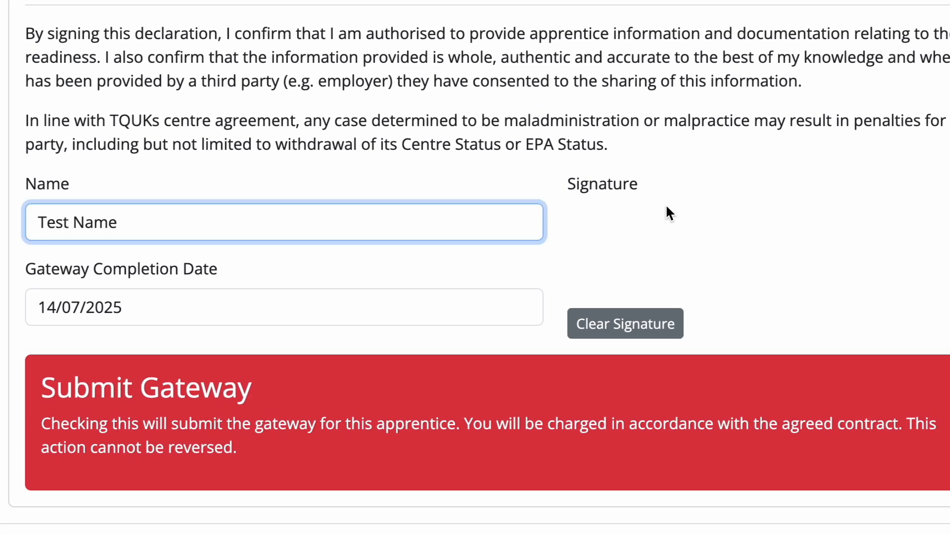
left_click_drag(665, 205, 616, 243)
left_click_drag(607, 205, 669, 261)
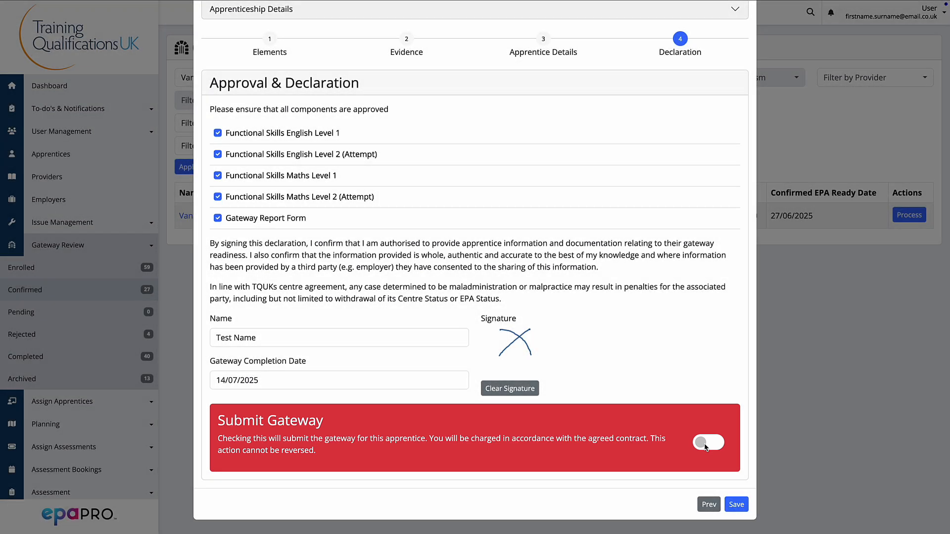
Step: Switch on Submit Gateway and submit the gateway, accepting the contract charge
left_click(706, 447)
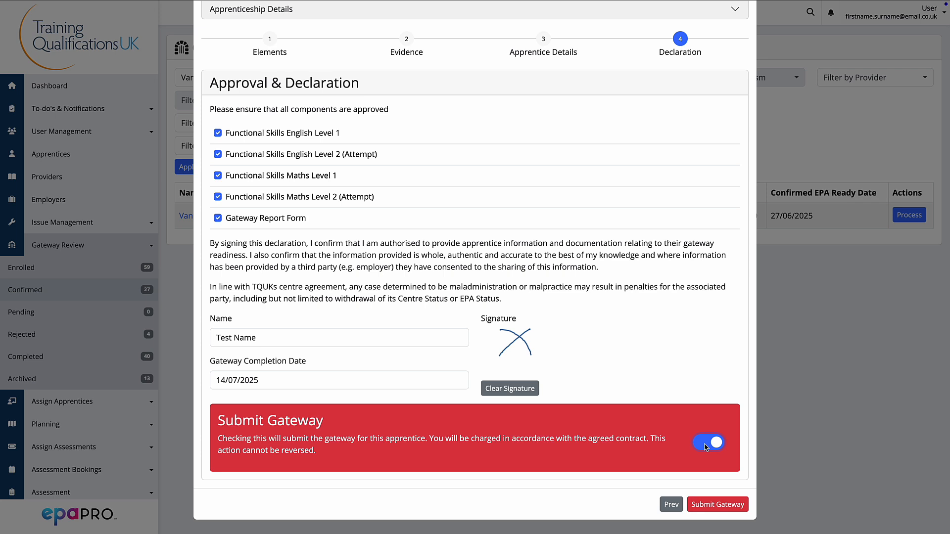
left_click(715, 503)
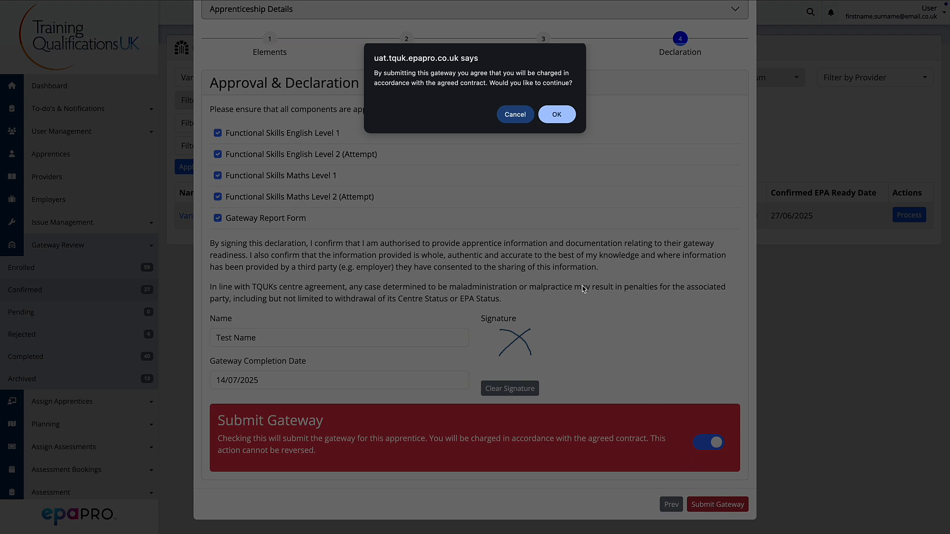
left_click(554, 115)
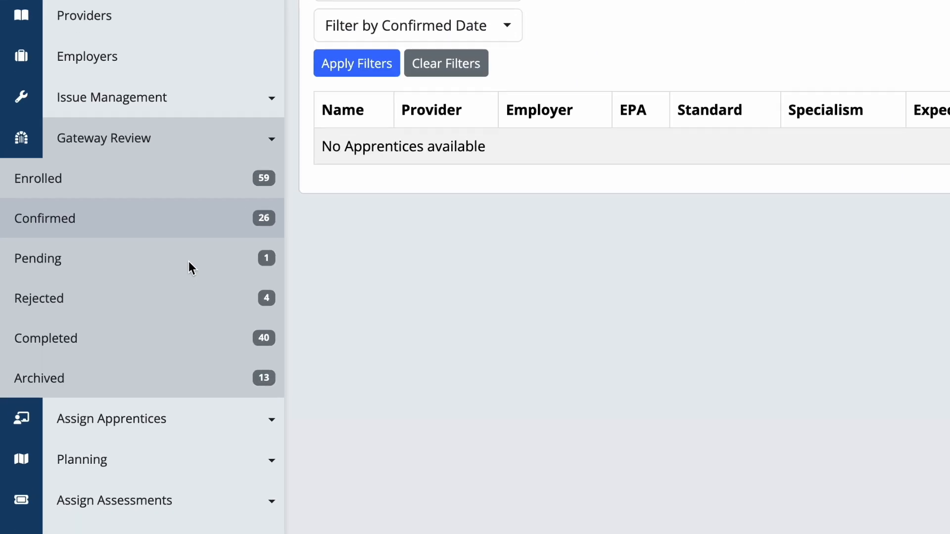
Step: Open the Pending gateway list and view the apprentice's gateway history
left_click(198, 254)
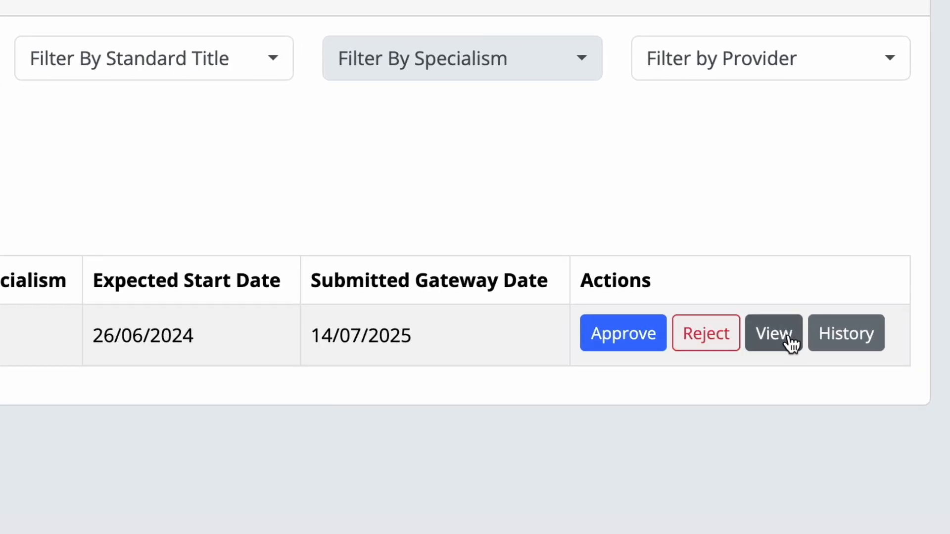
left_click(868, 268)
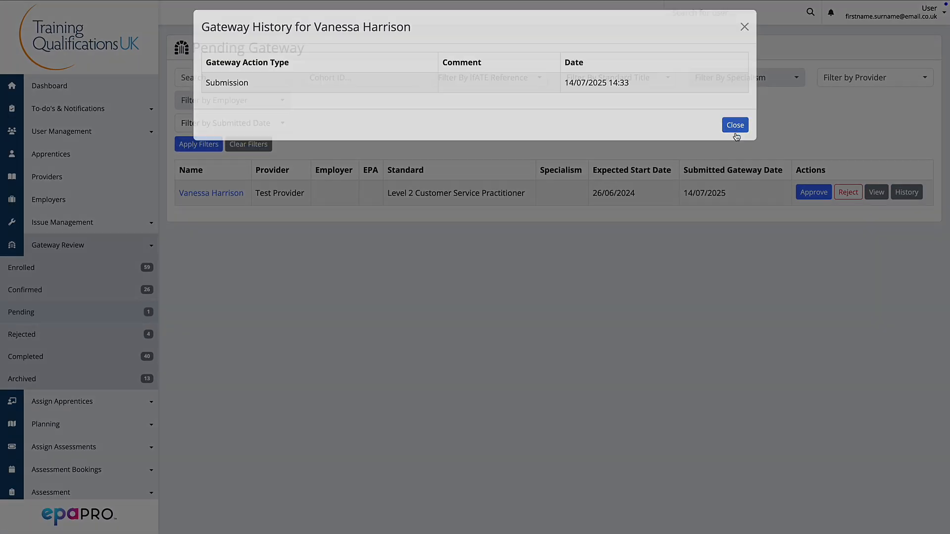
left_click(900, 211)
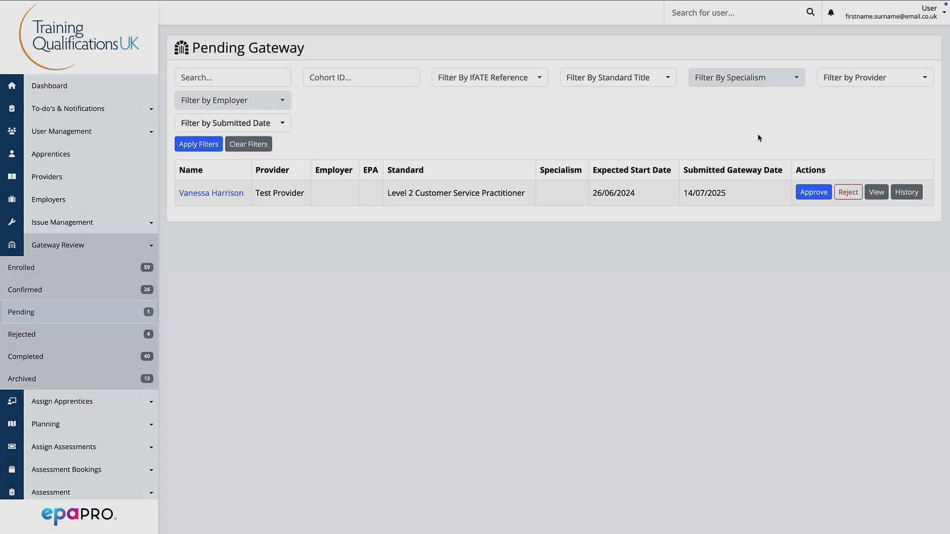